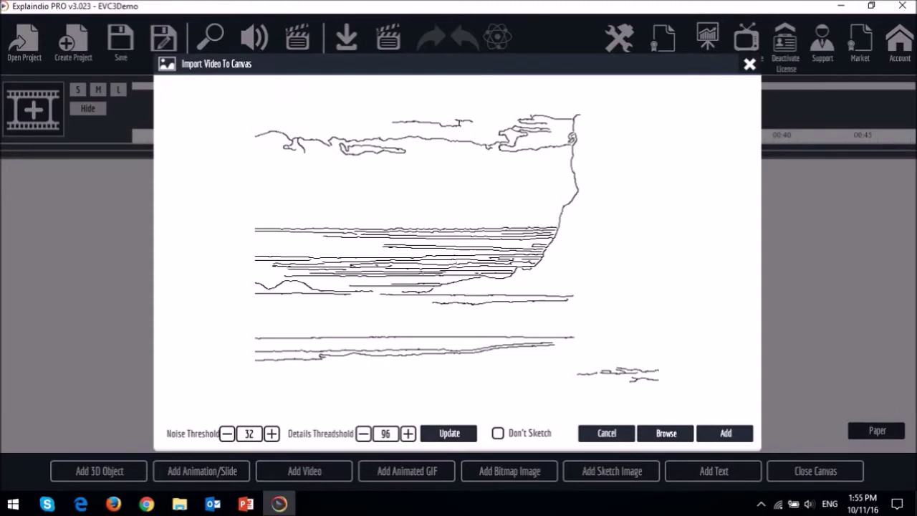
# - Tick Don't Sketch so the sunset beach video imports without hand-sketching
pyautogui.click(498, 432)
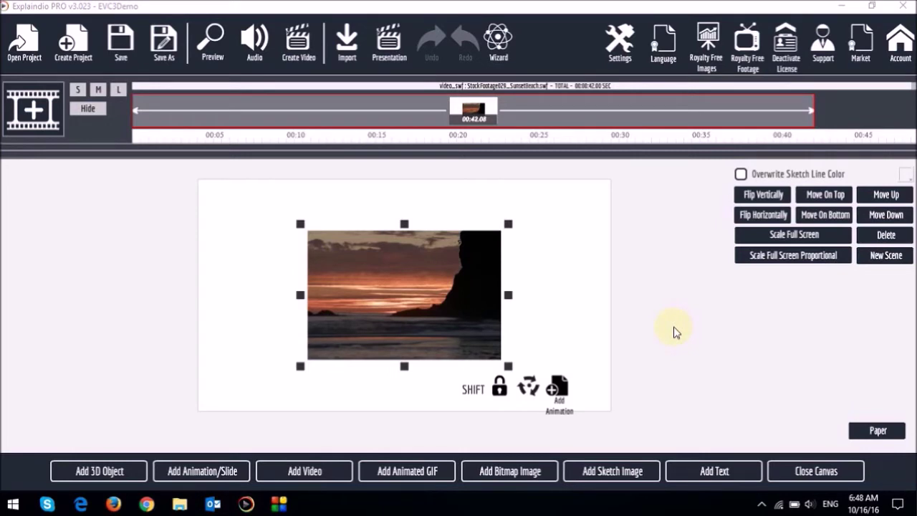
# - Show the StockFootage029 element track in the scene timeline
pyautogui.click(86, 111)
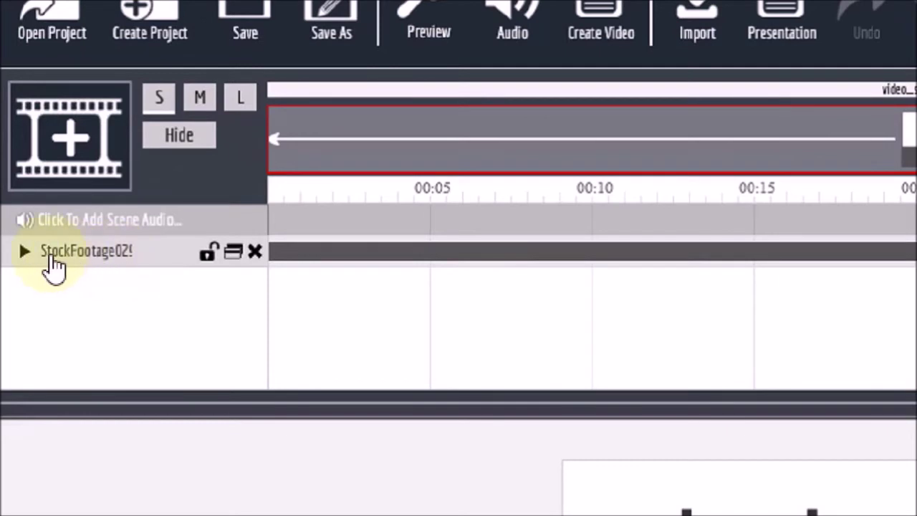
# - Apply the Zoom In Up animation preset to the sunset video's effect track
pyautogui.click(25, 255)
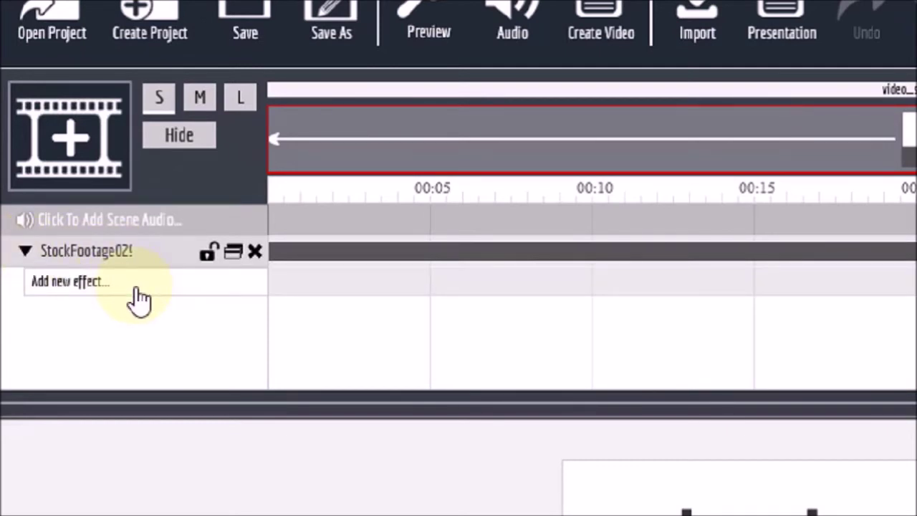
pyautogui.click(139, 300)
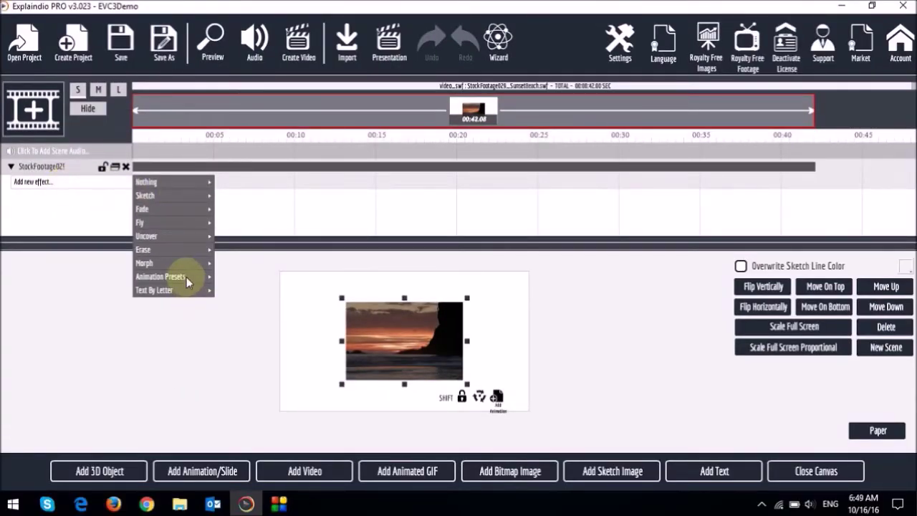
pyautogui.moveTo(187, 285)
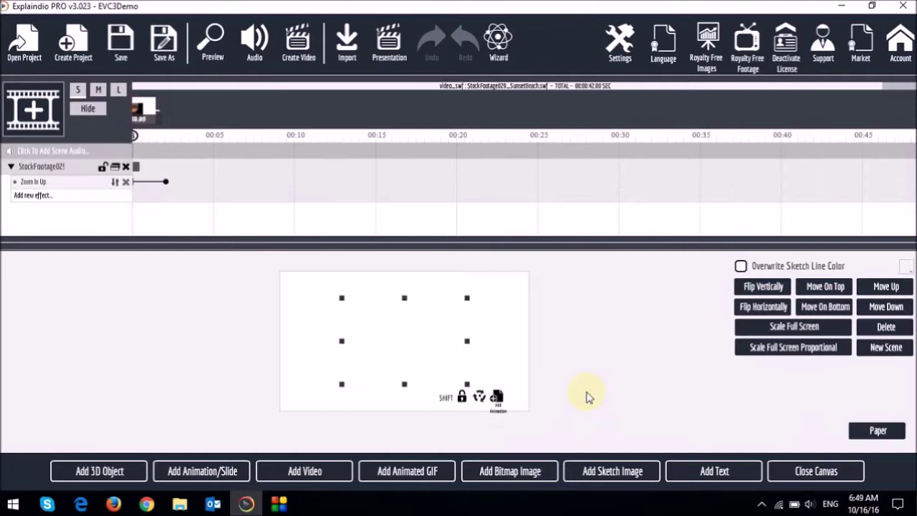
pyautogui.click(579, 390)
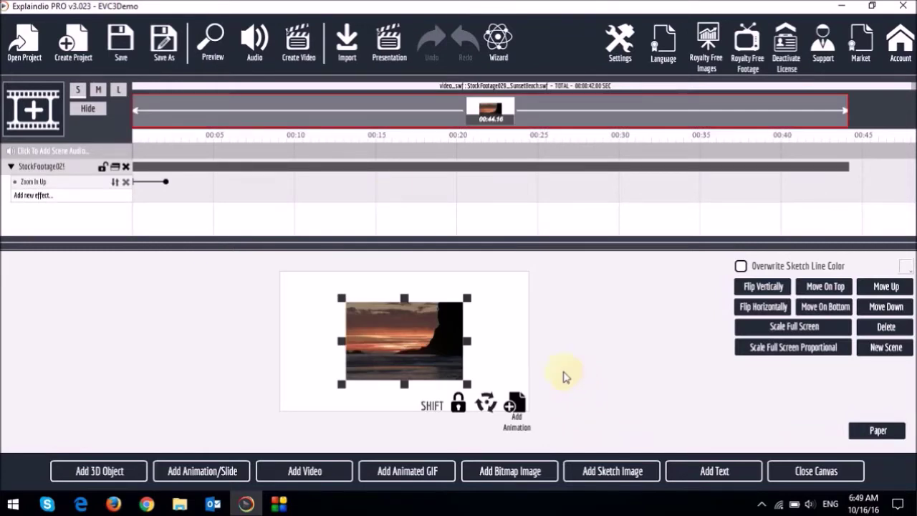
# - Preview the Zoom In Up entrance, then start a motion animation on the sunset clip
pyautogui.click(213, 40)
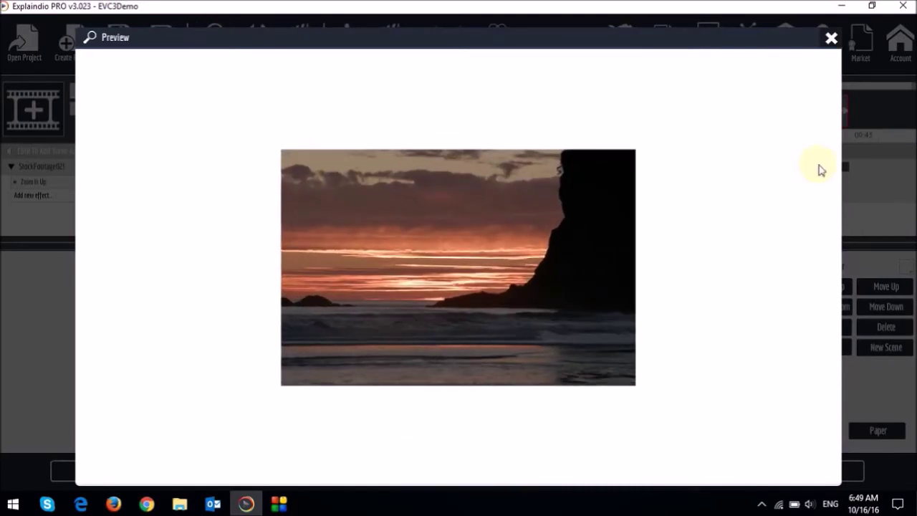
pyautogui.click(831, 38)
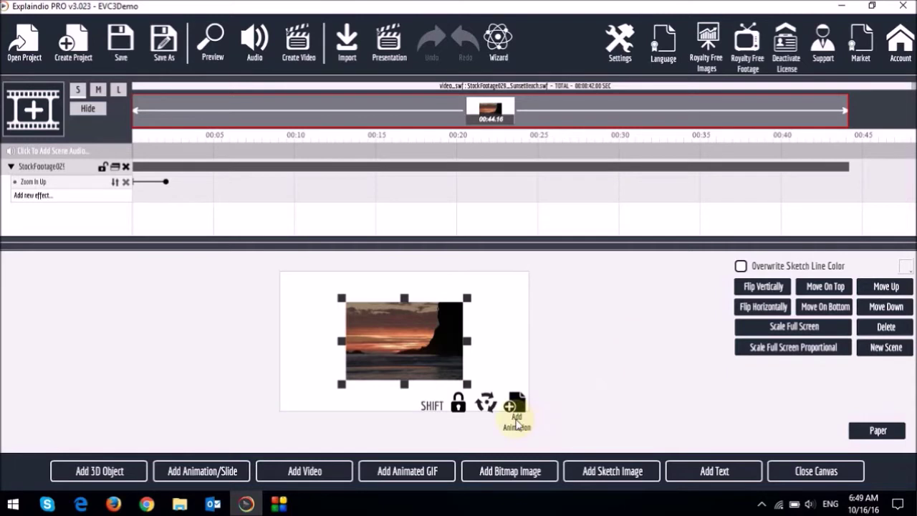
pyautogui.click(516, 423)
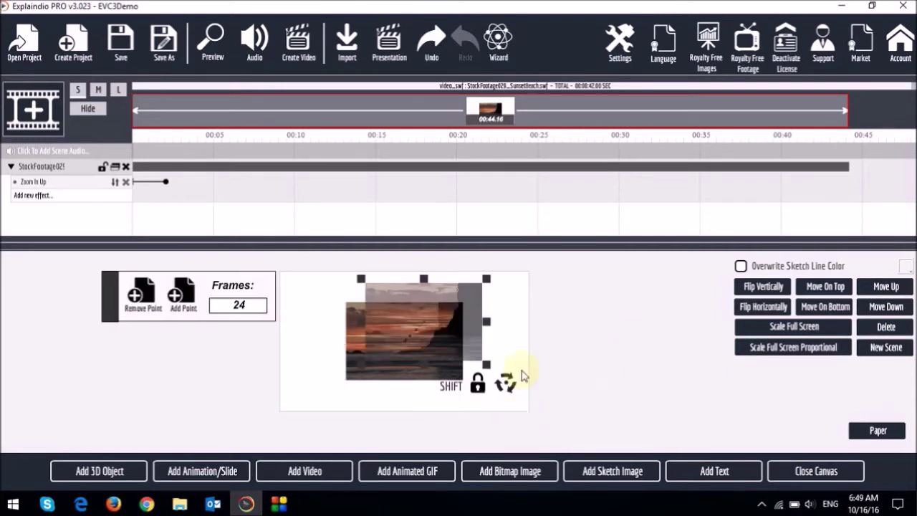
# - Drag and enlarge the animation's end frame to fill the canvas, then preview it
pyautogui.moveTo(423, 311)
pyautogui.mouseDown()
pyautogui.moveTo(462, 322)
pyautogui.moveTo(488, 310)
pyautogui.moveTo(520, 336)
pyautogui.moveTo(414, 333)
pyautogui.moveTo(392, 374)
pyautogui.moveTo(369, 362)
pyautogui.moveTo(531, 400)
pyautogui.mouseUp()
pyautogui.moveTo(463, 406)
pyautogui.mouseDown()
pyautogui.moveTo(454, 393)
pyautogui.moveTo(446, 399)
pyautogui.mouseUp()
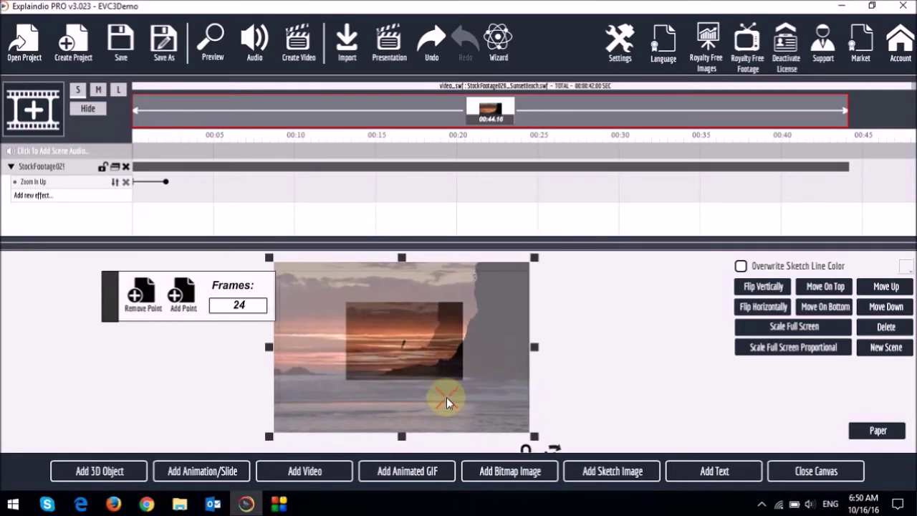
pyautogui.moveTo(521, 438); pyautogui.dragTo(509, 421)
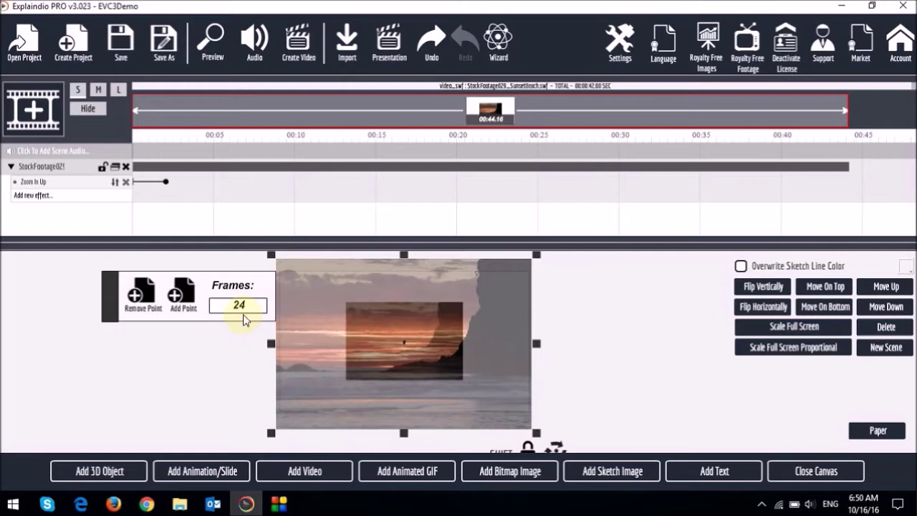
pyautogui.click(210, 37)
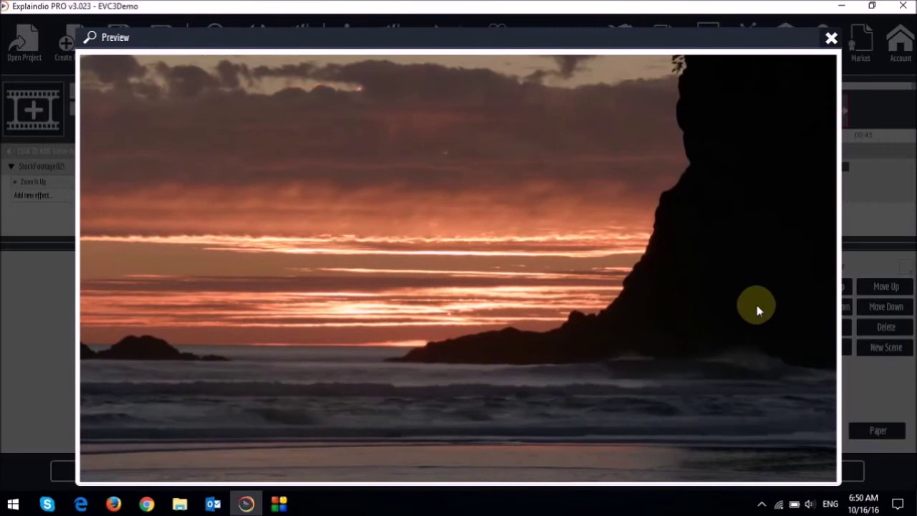
pyautogui.click(832, 37)
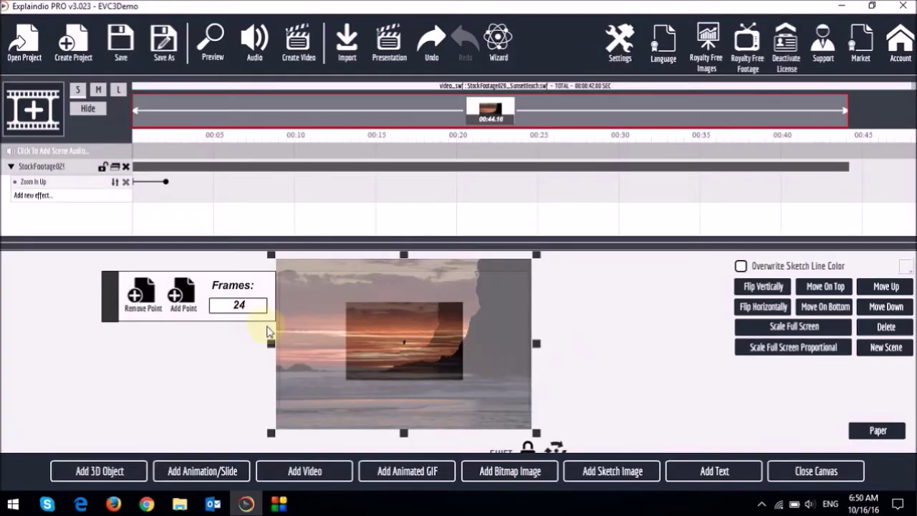
# - Keep the animation at 24 frames and preview the growth again
pyautogui.doubleClick(239, 306)
pyautogui.click(213, 43)
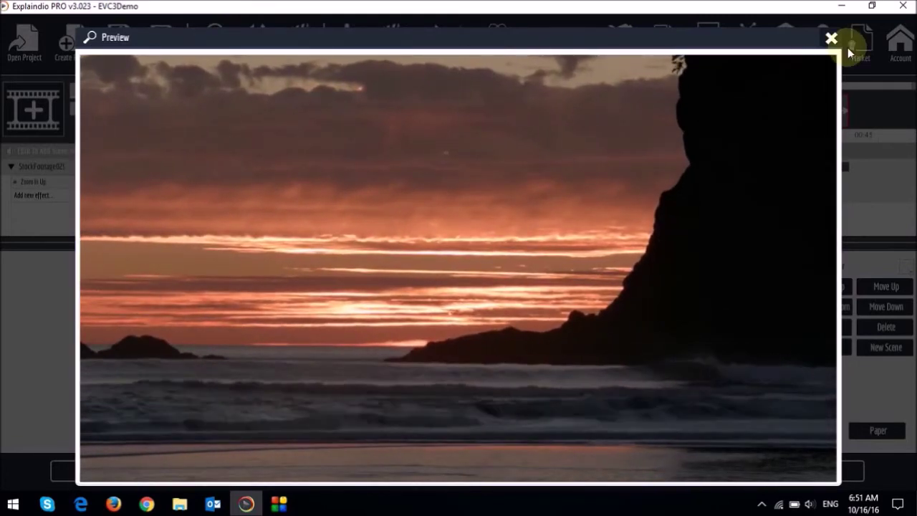
pyautogui.click(831, 38)
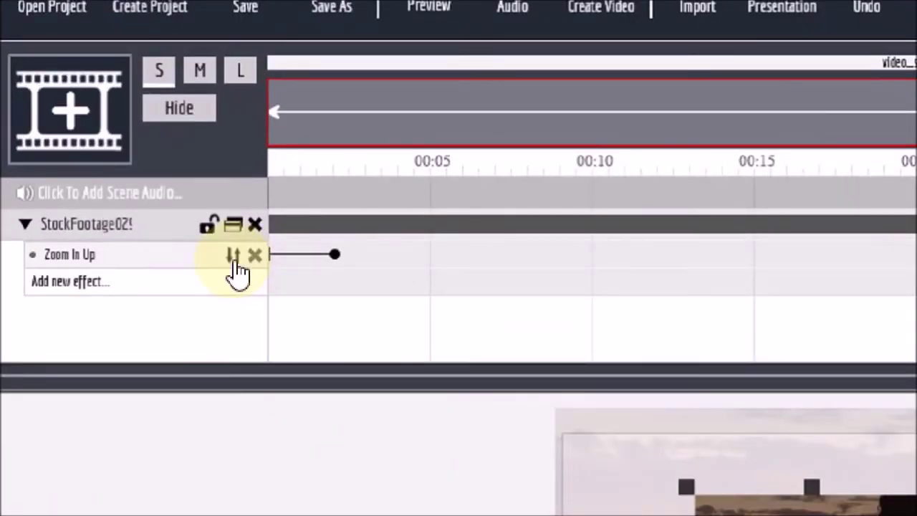
# - Replace the sunset clip's Zoom In Up effect with Sketch By Hand and preview it
pyautogui.click(234, 262)
pyautogui.moveTo(353, 301)
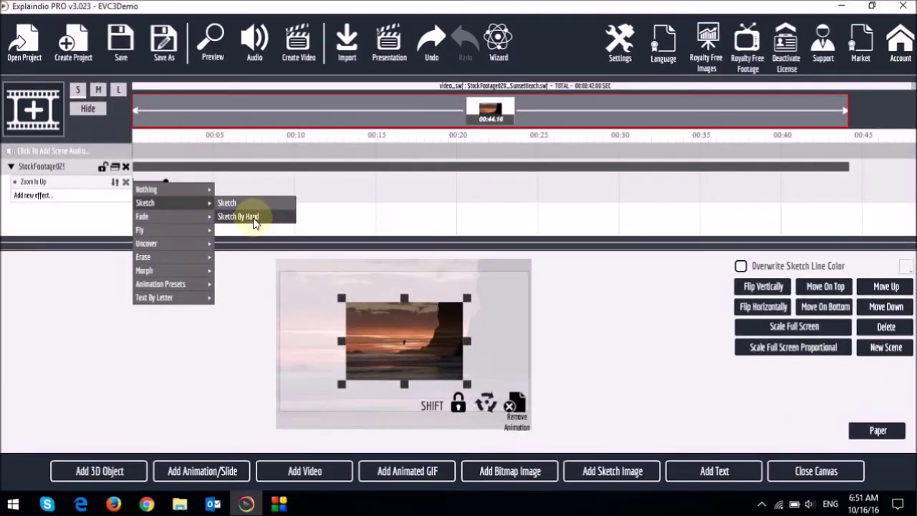
pyautogui.click(511, 326)
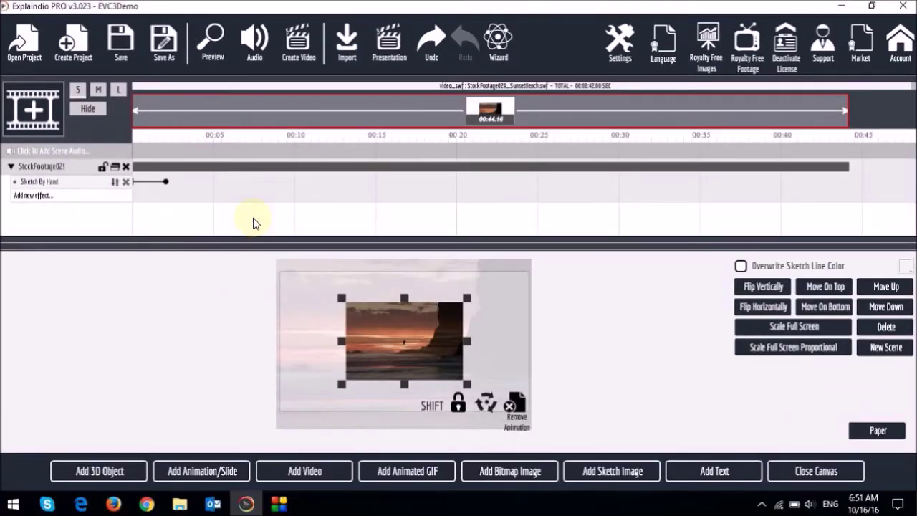
pyautogui.click(213, 40)
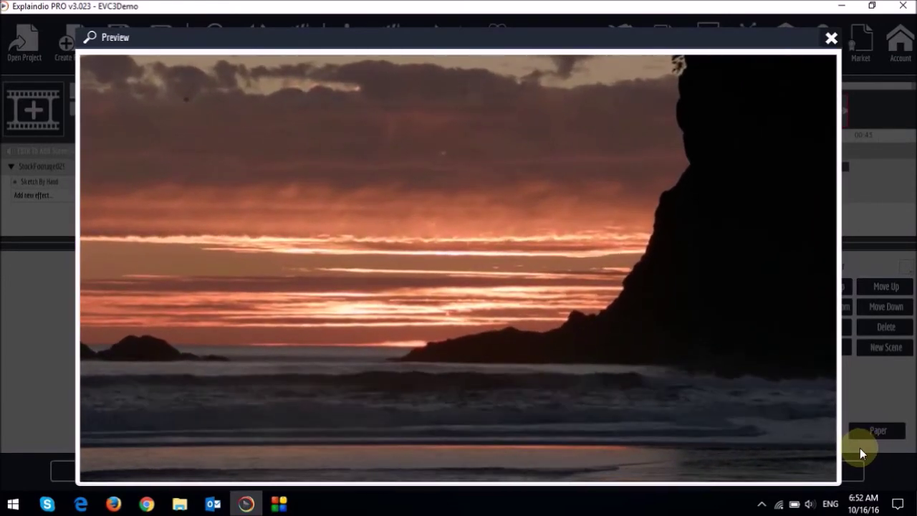
pyautogui.click(831, 38)
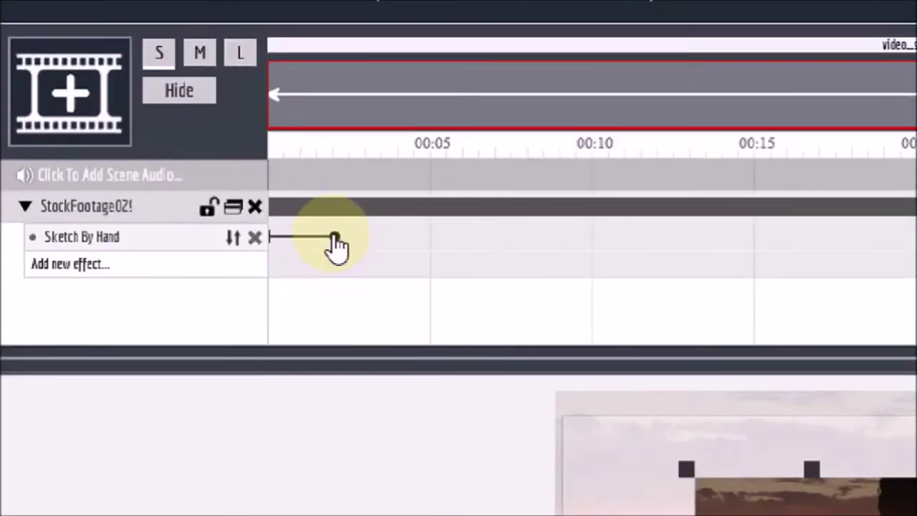
# - Lengthen the Sketch By Hand effect's duration and play back the scene
pyautogui.moveTo(166, 181); pyautogui.dragTo(178, 183)
pyautogui.moveTo(364, 244); pyautogui.dragTo(386, 244)
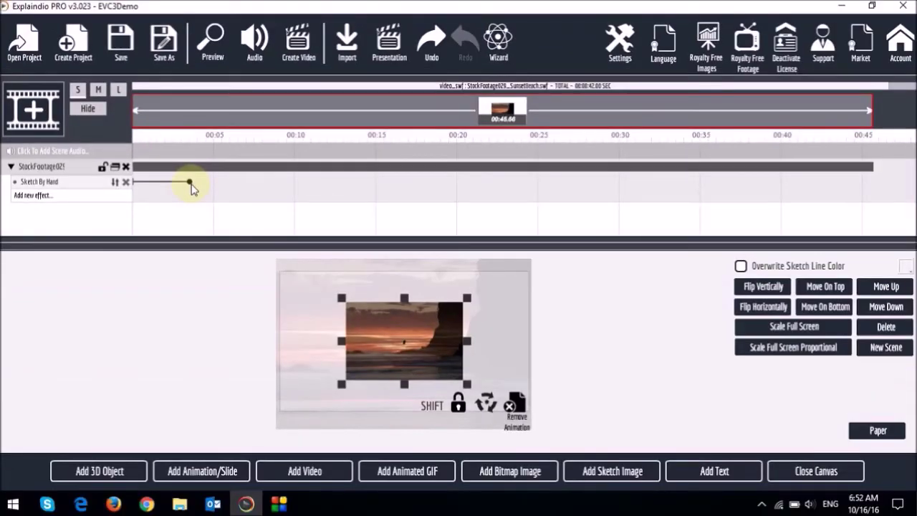
pyautogui.click(213, 41)
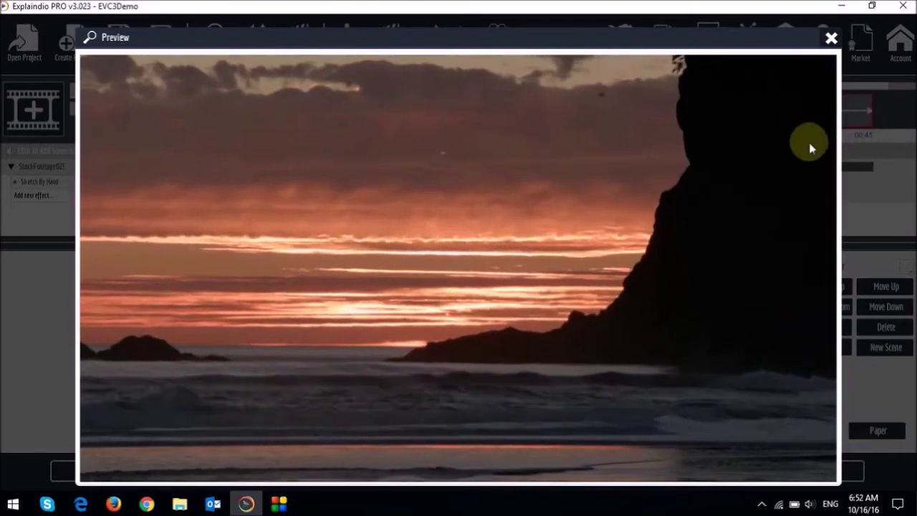
pyautogui.click(831, 39)
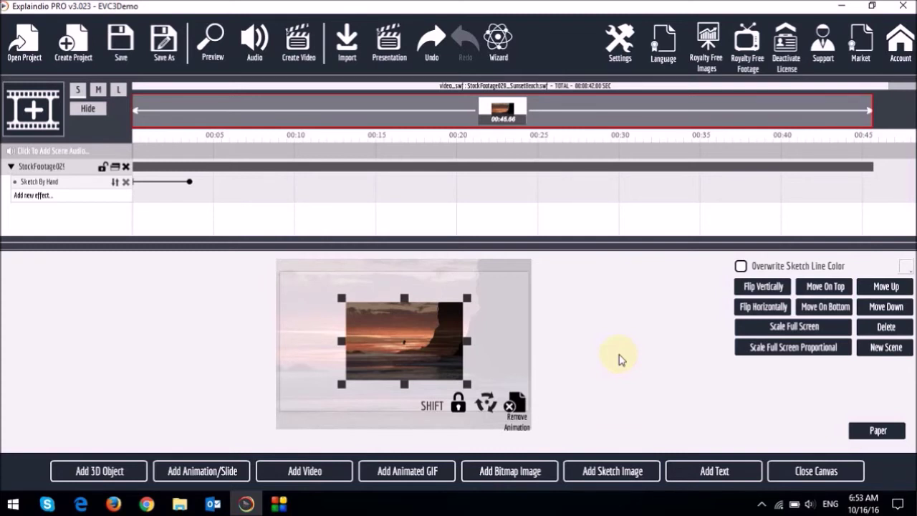
# - Set the green animated video from Pictures > AG-Pics (Demo) as the scene background video
pyautogui.click(809, 475)
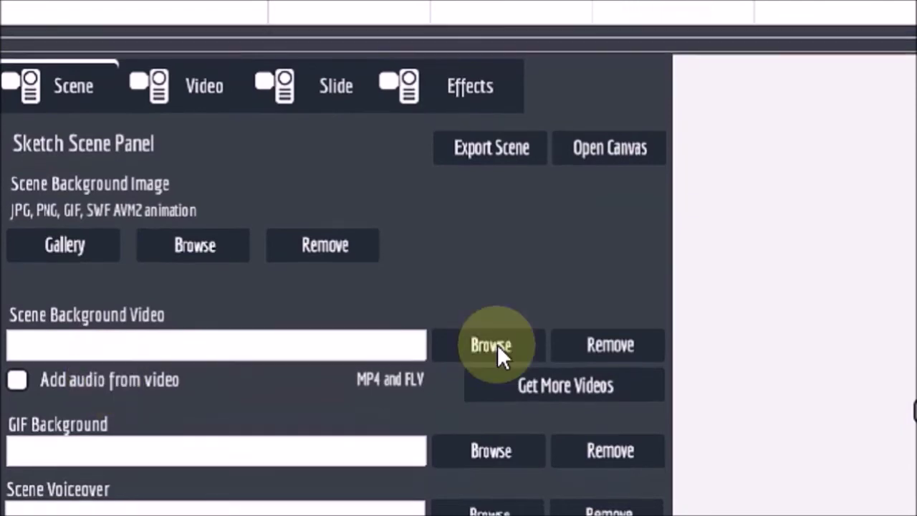
pyautogui.click(494, 349)
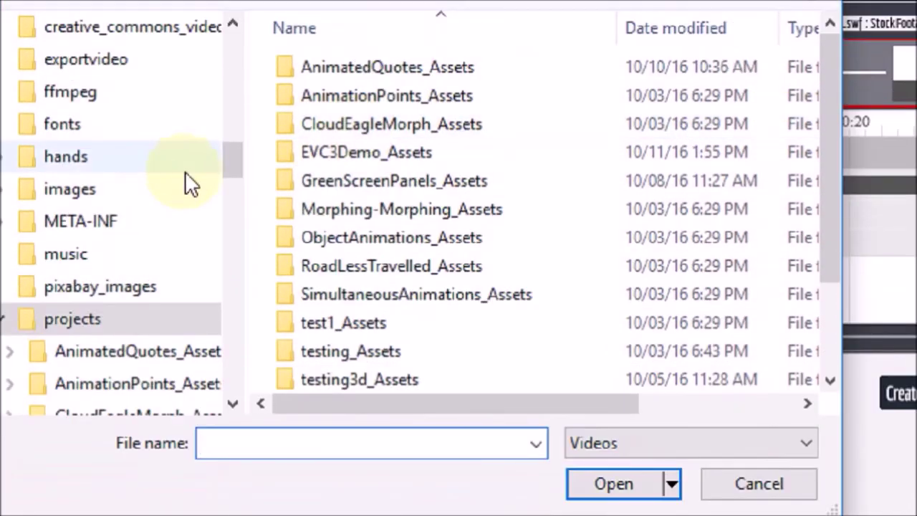
pyautogui.moveTo(237, 159); pyautogui.dragTo(236, 43)
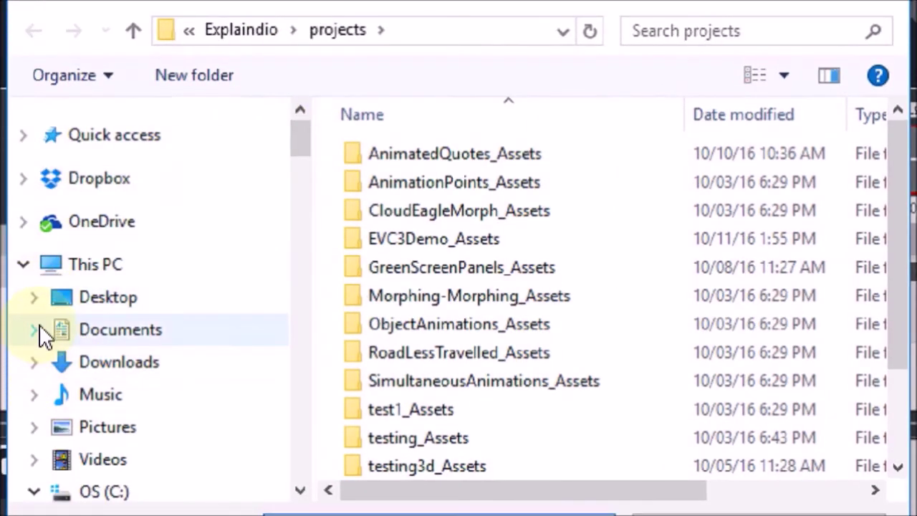
pyautogui.click(34, 428)
pyautogui.click(136, 241)
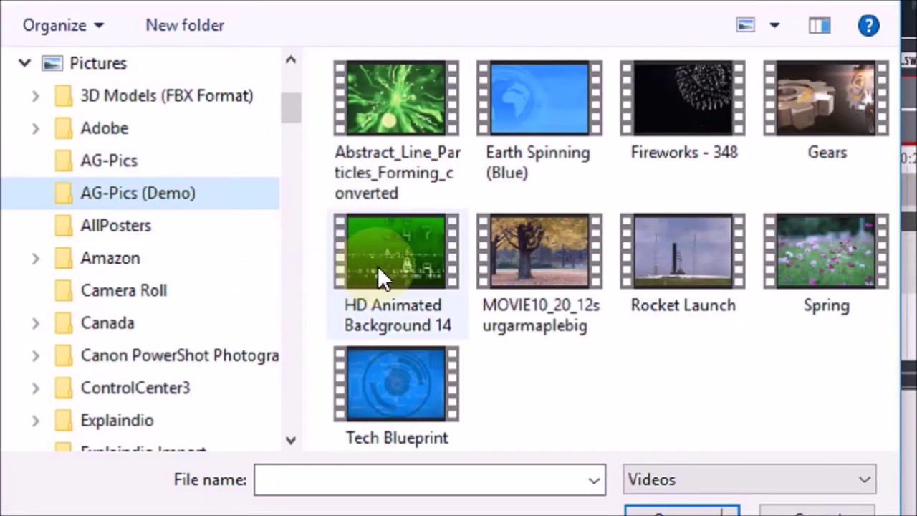
pyautogui.doubleClick(378, 266)
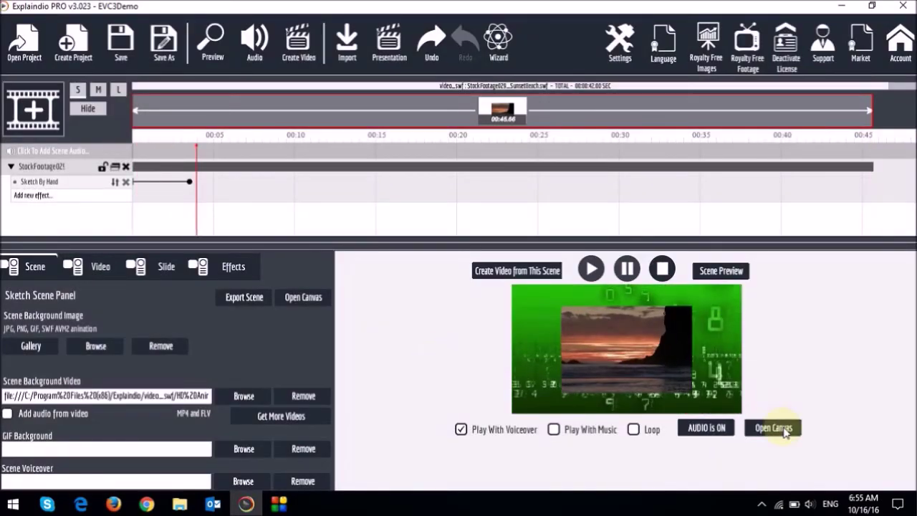
# - Add the Tech Blueprint video from Pictures > AG-Pics (Demo) to the canvas
pyautogui.click(784, 430)
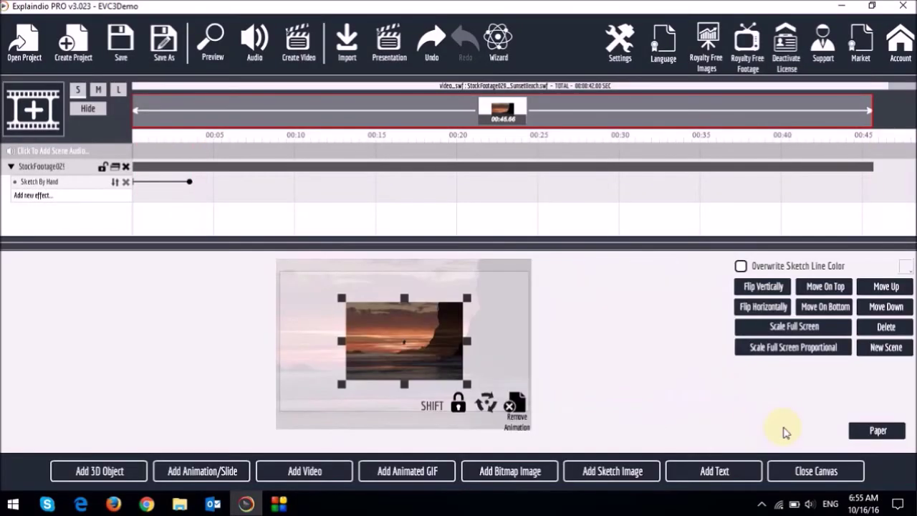
pyautogui.click(507, 371)
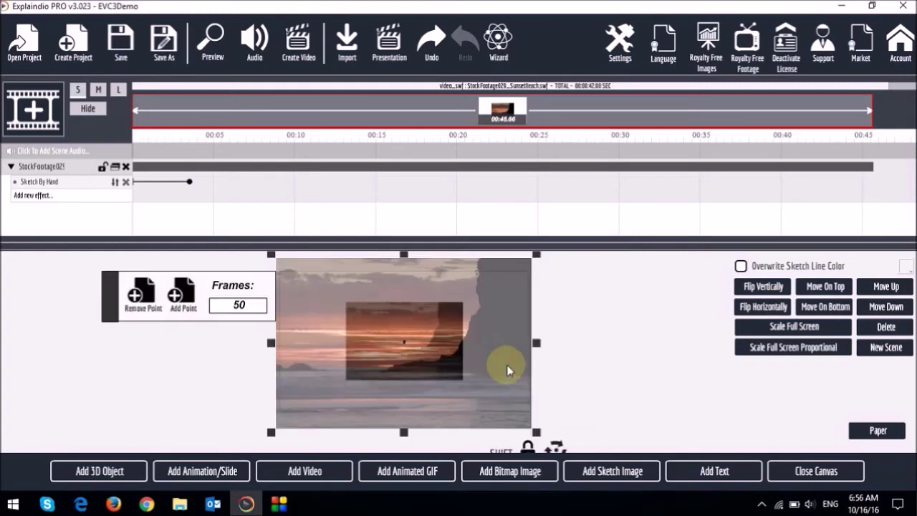
pyautogui.click(132, 298)
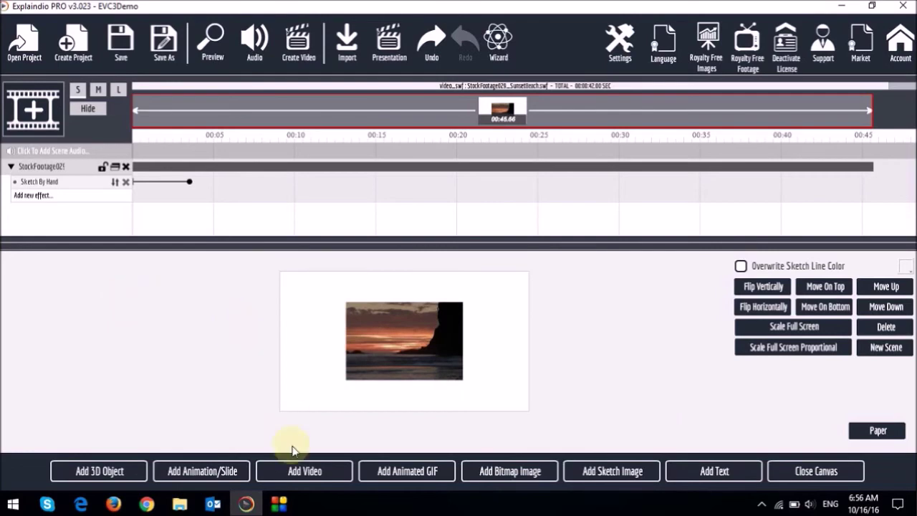
pyautogui.click(304, 473)
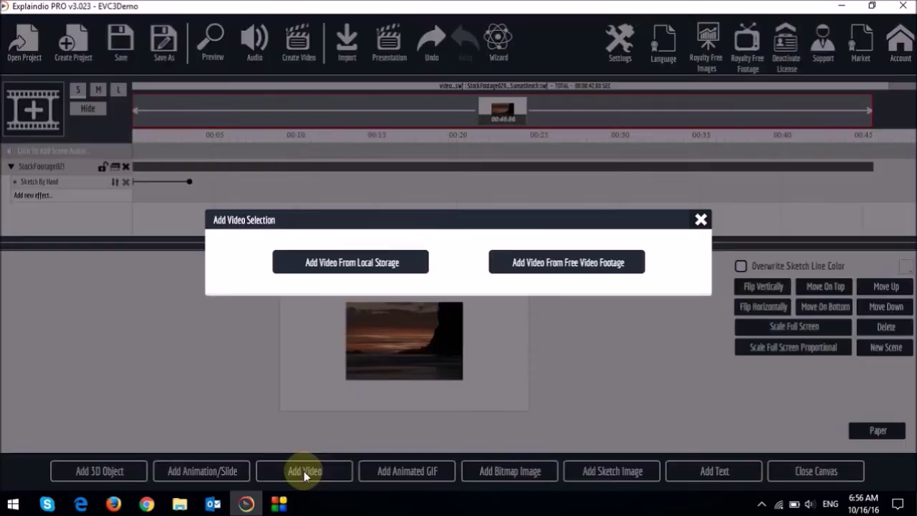
pyautogui.click(317, 262)
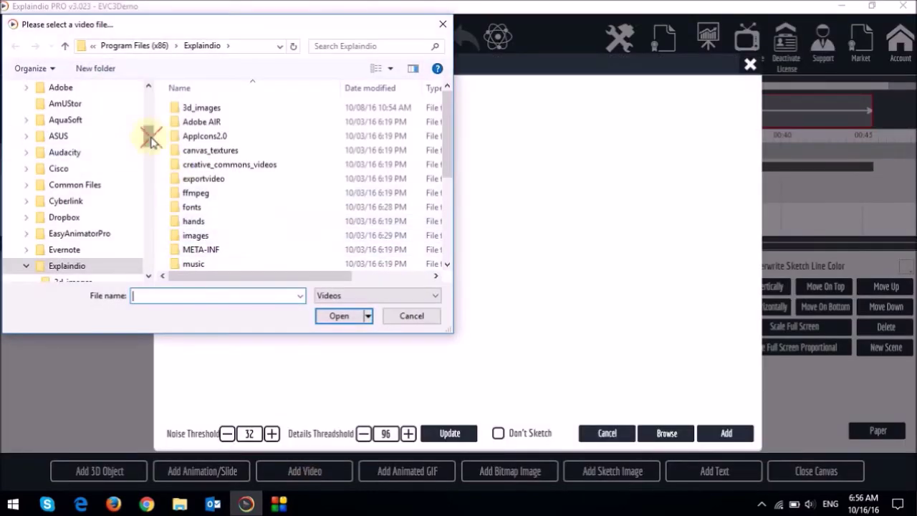
pyautogui.moveTo(148, 136); pyautogui.dragTo(148, 86)
pyautogui.click(22, 243)
pyautogui.click(82, 150)
pyautogui.scroll(-2, 287, 186)
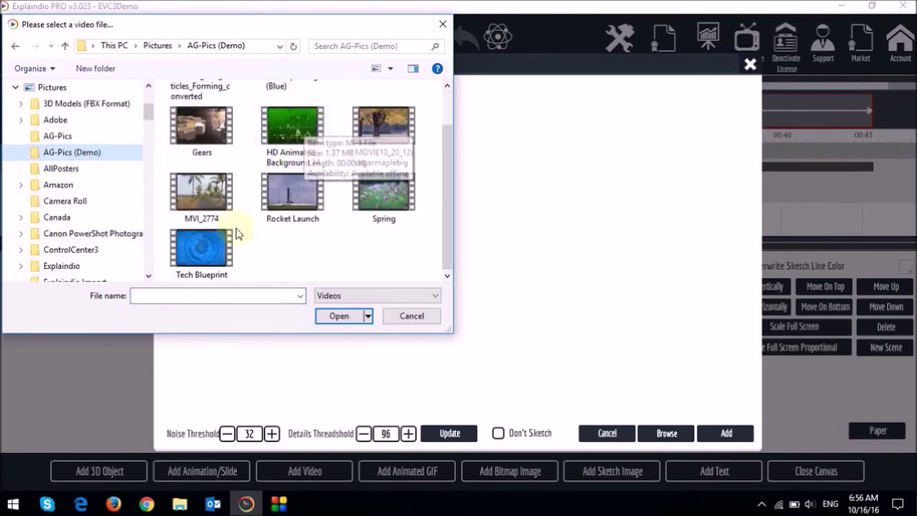
pyautogui.doubleClick(213, 253)
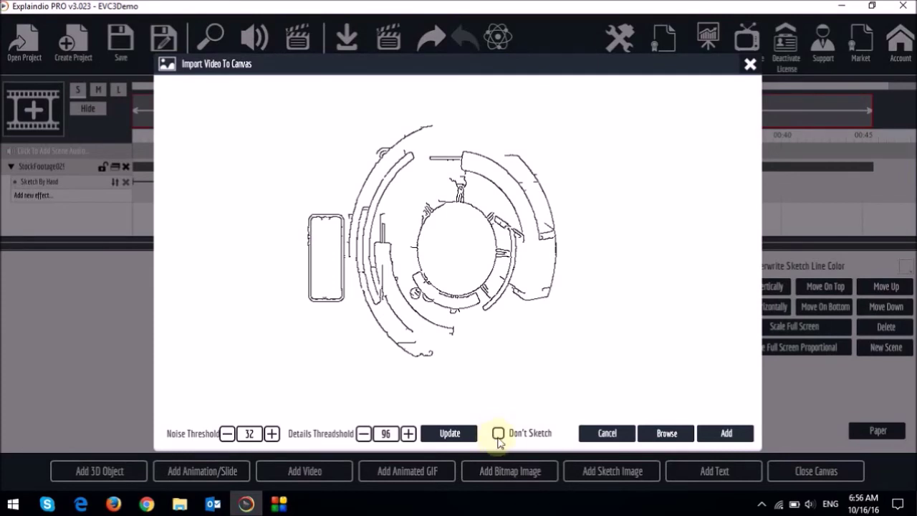
pyautogui.click(726, 434)
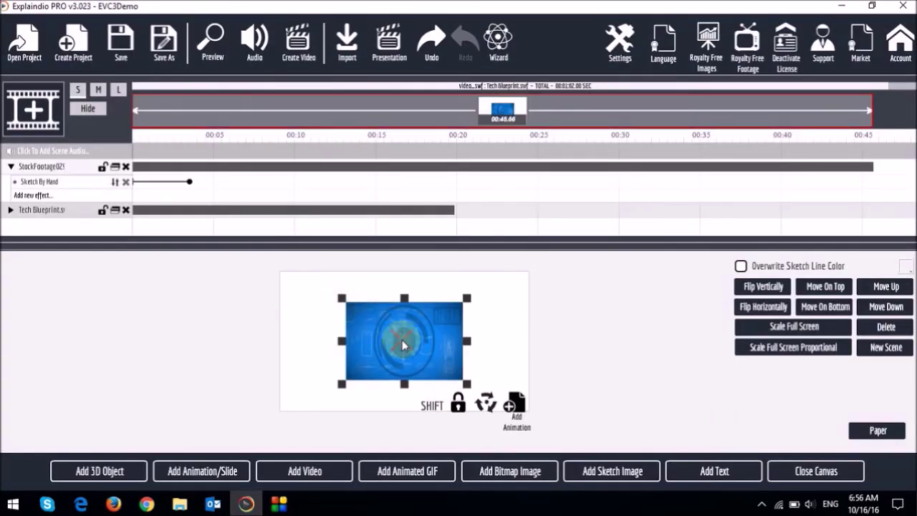
# - Place the blueprint left of the sunset clip and delete the sunset clip's Sketch By Hand effect
pyautogui.moveTo(402, 340); pyautogui.dragTo(362, 355)
pyautogui.moveTo(453, 337); pyautogui.dragTo(518, 352)
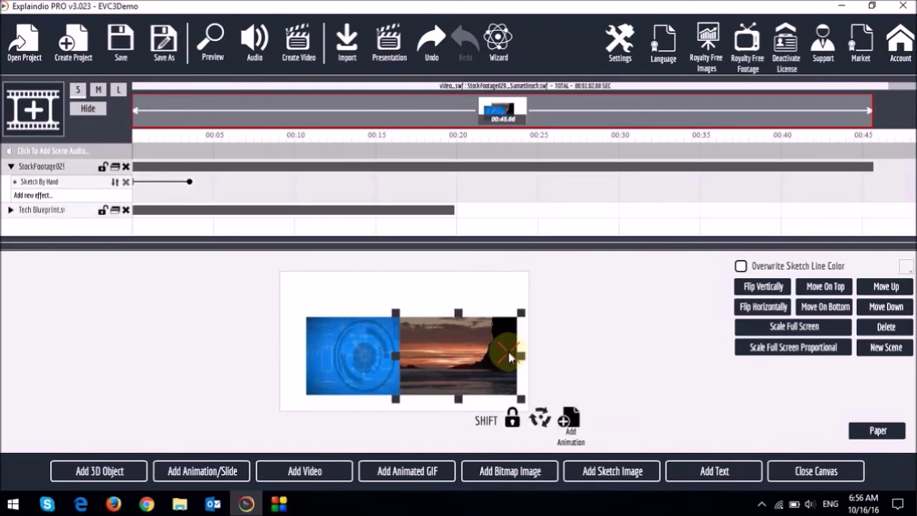
pyautogui.moveTo(363, 349); pyautogui.dragTo(341, 345)
pyautogui.click(467, 359)
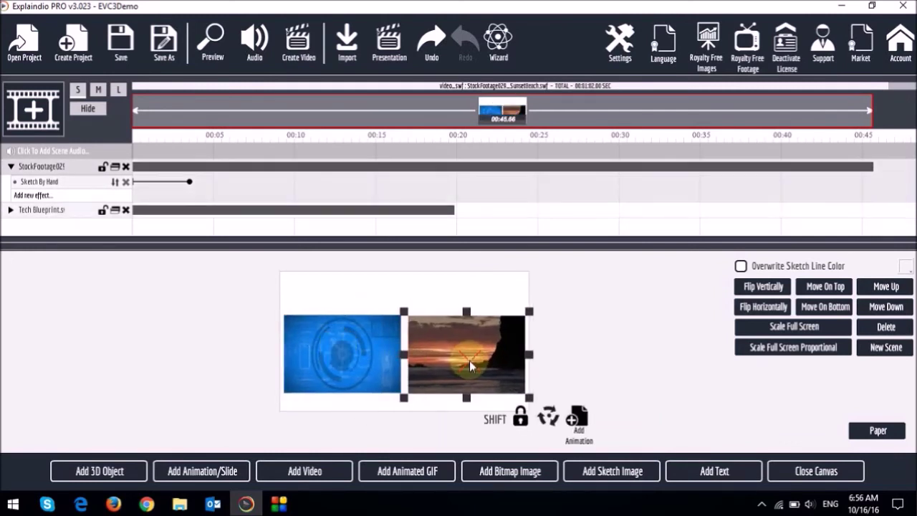
pyautogui.click(125, 182)
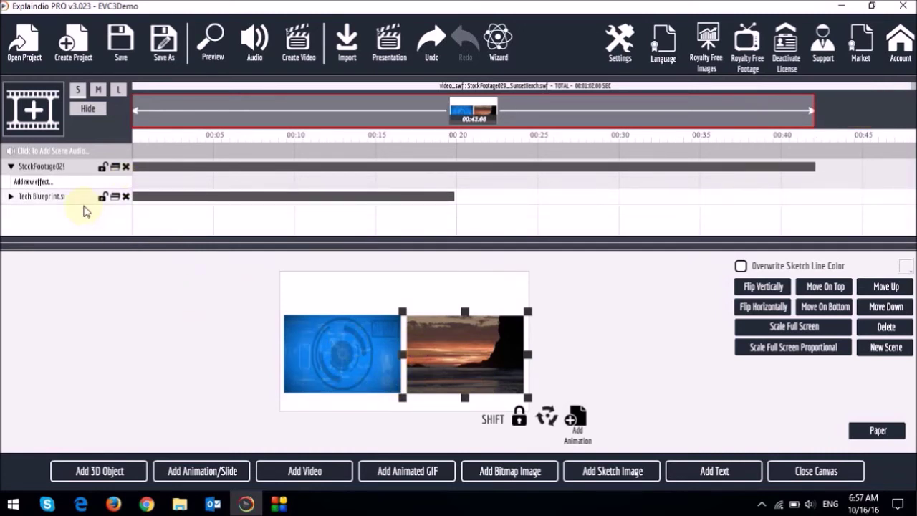
pyautogui.click(212, 38)
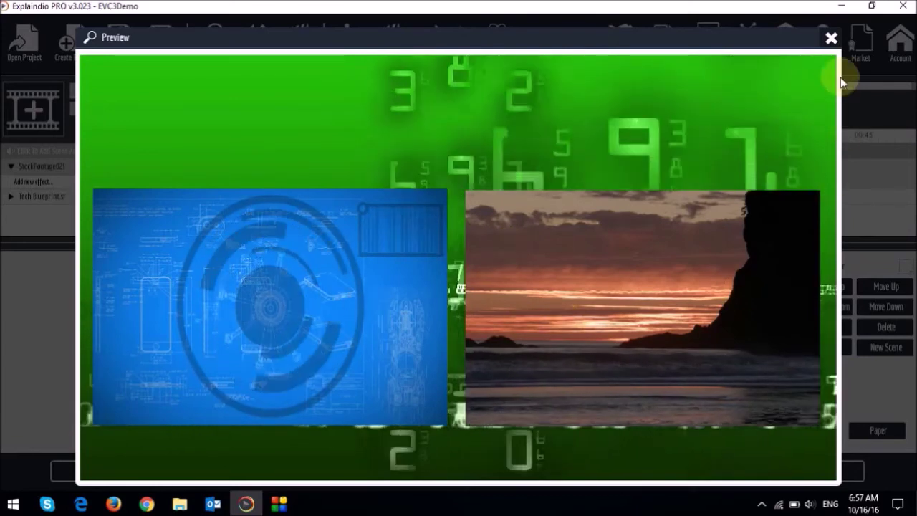
pyautogui.click(830, 37)
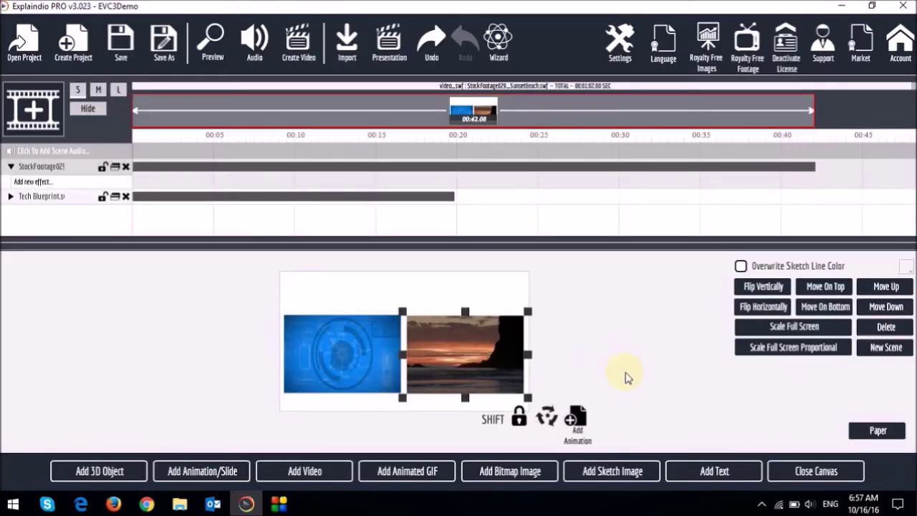